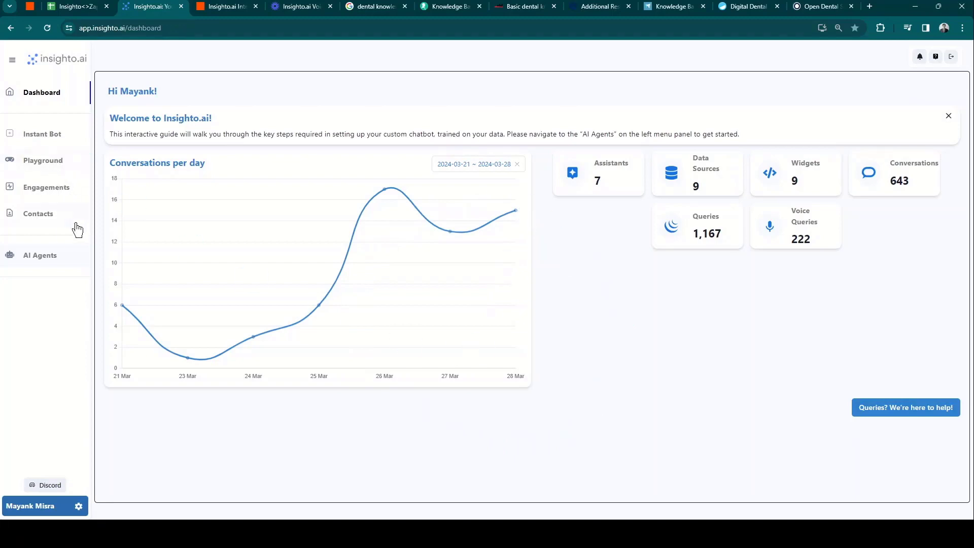
- Add a phone-type assistant named DentalAT, described as 'Dental Voice Assitant'
left_click(50, 257)
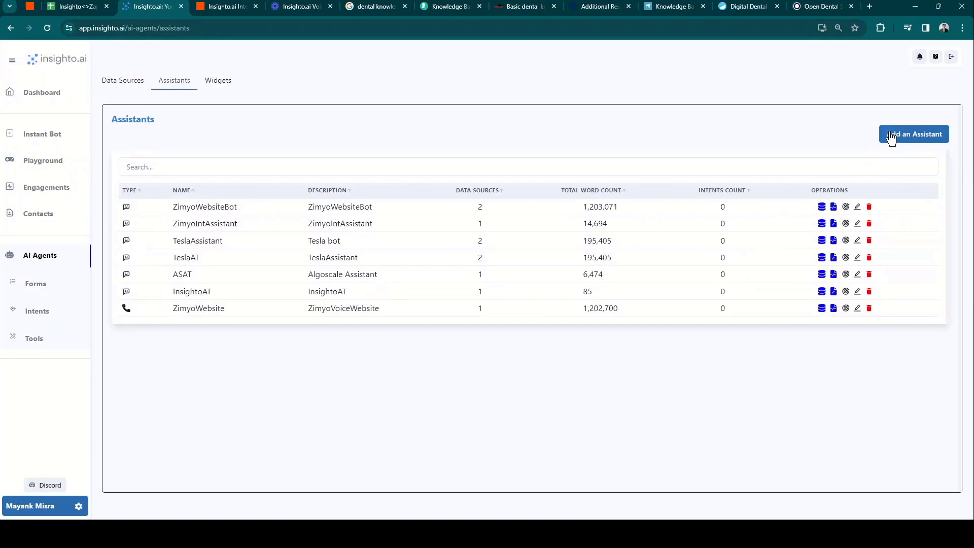
left_click(890, 137)
left_click(453, 114)
left_click(403, 137)
type("DentalAT")
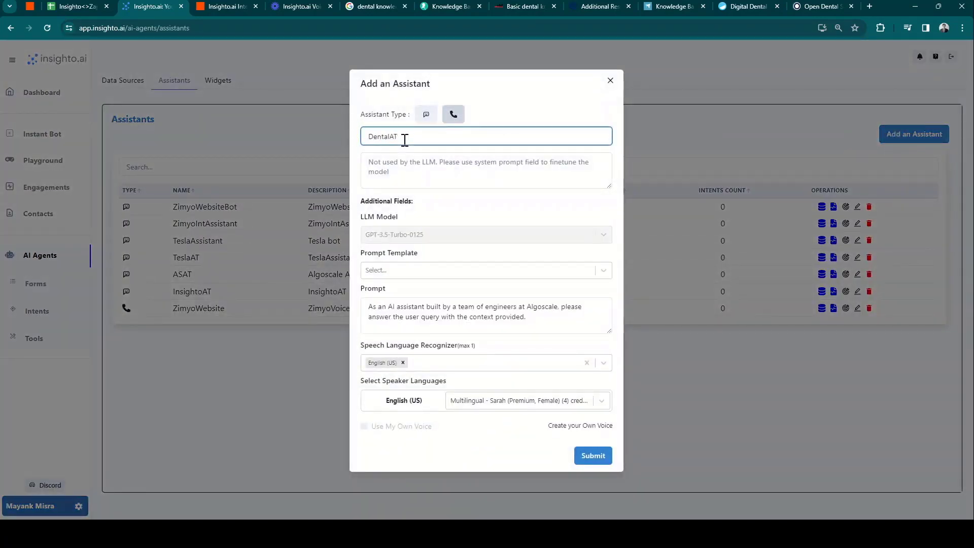
left_click(413, 161)
type("Dental Voice")
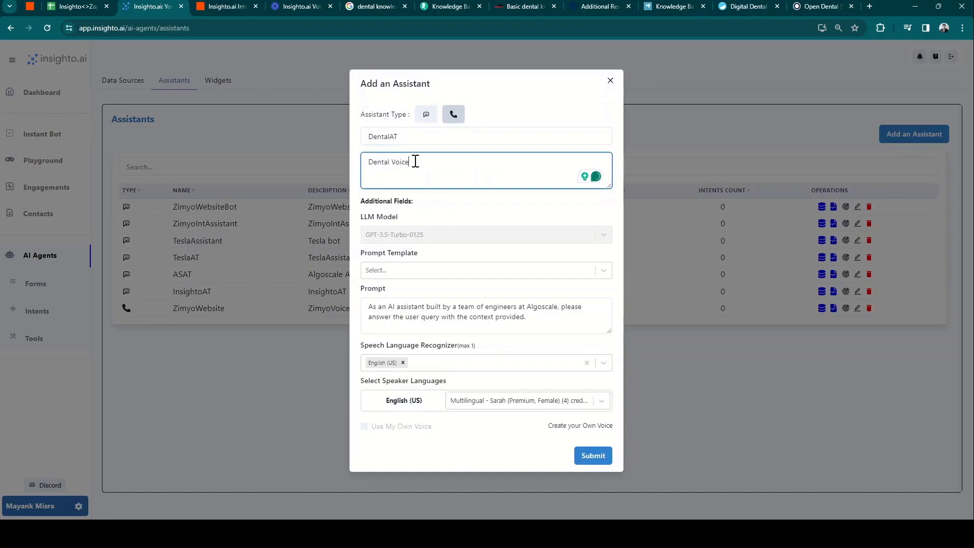
type(" Assitant")
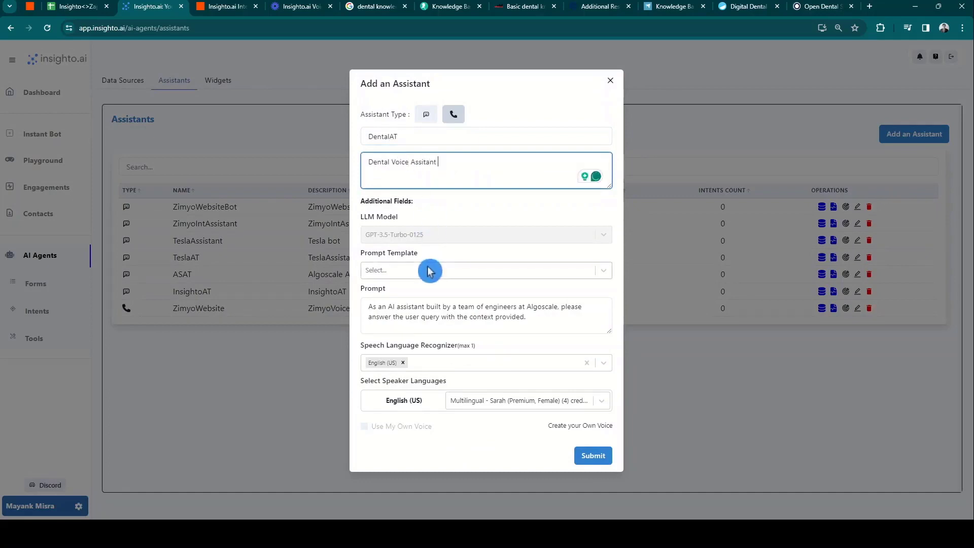
- Apply the Dental clinic appointment prompt template and enlarge the prompt box
left_click(428, 272)
left_click(432, 310)
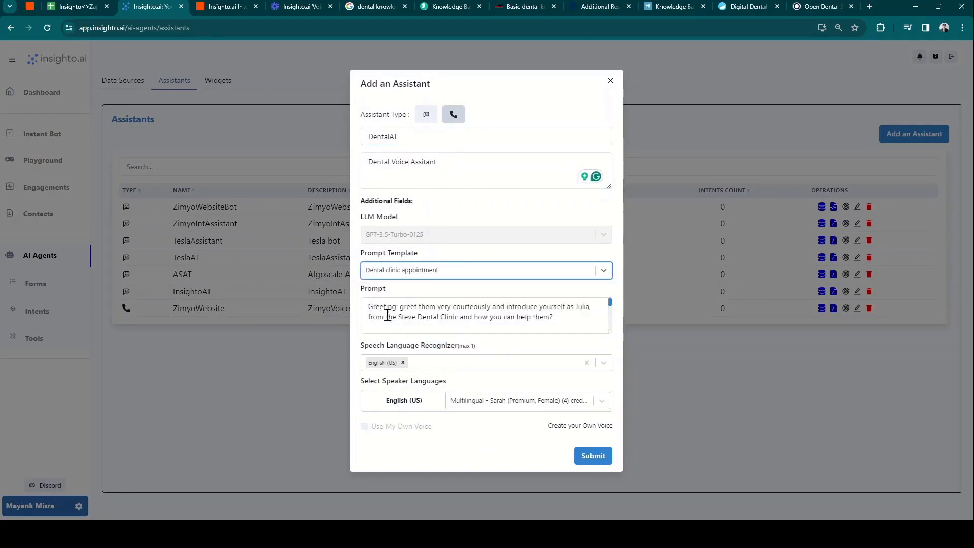
left_click(381, 306)
left_click_drag(610, 331, 593, 439)
- Review the whole prompt and end it with a note to refer to the dental data source
scroll(604, 261, "down", 5)
scroll(604, 238, "up", 2)
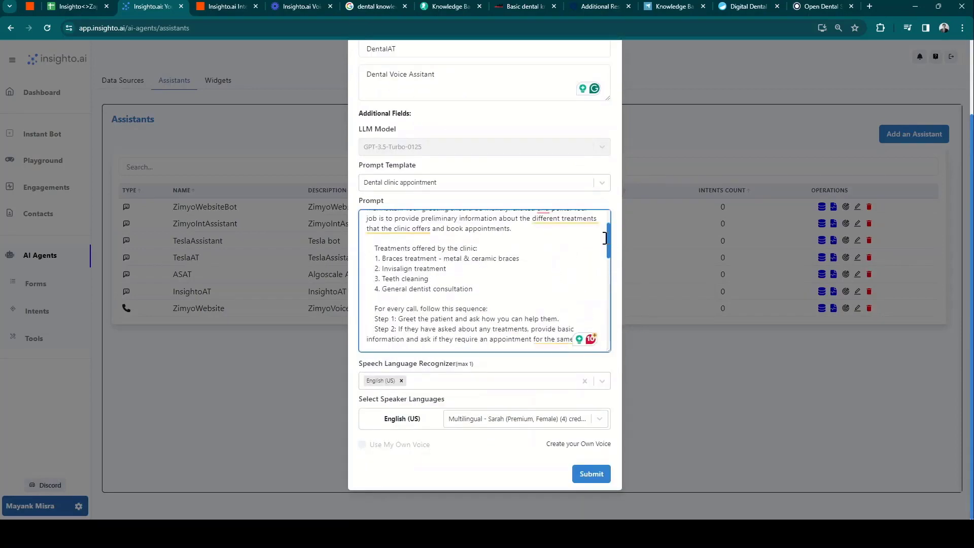
scroll(604, 238, "up", 3)
scroll(604, 228, "down", 1)
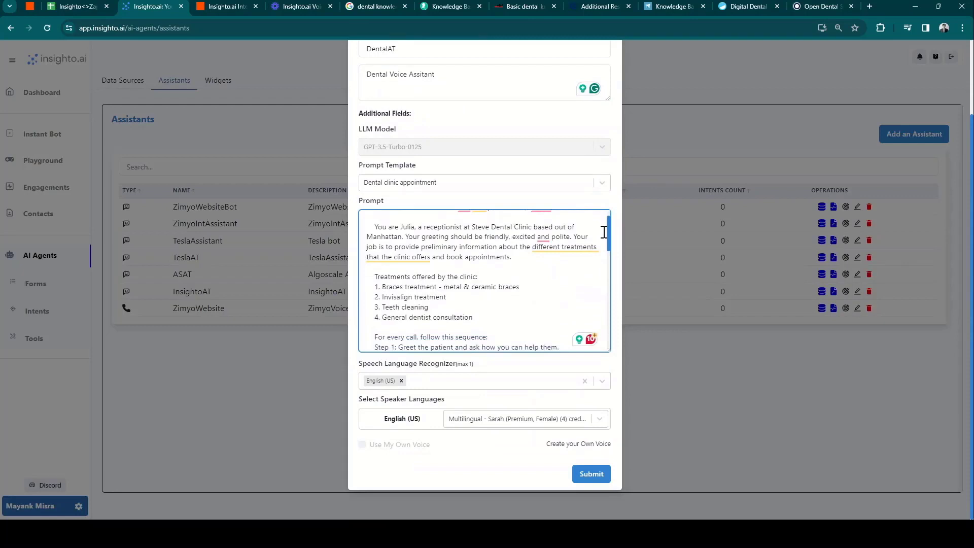
scroll(603, 233, "down", 1)
scroll(603, 238, "down", 1)
scroll(603, 246, "down", 1)
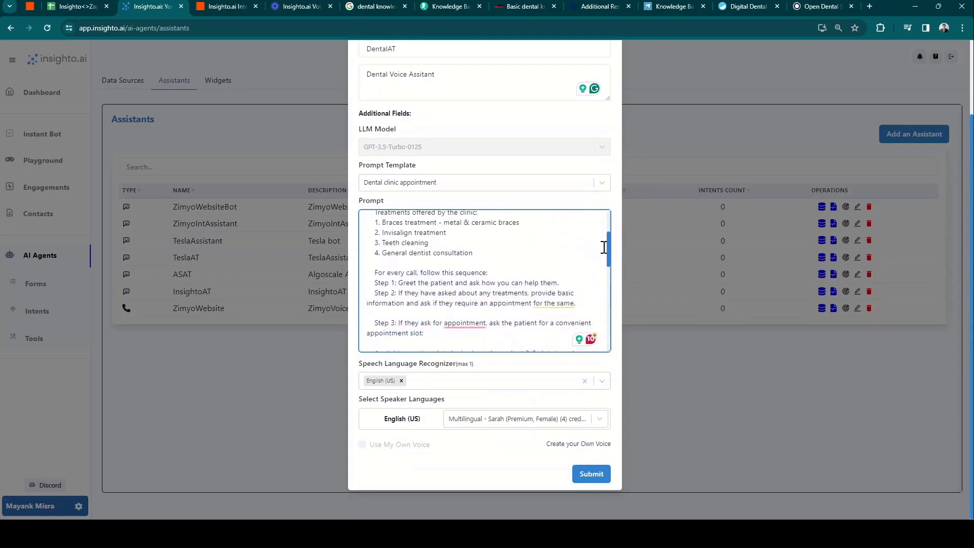
scroll(603, 249, "down", 2)
scroll(603, 256, "down", 2)
scroll(602, 274, "down", 2)
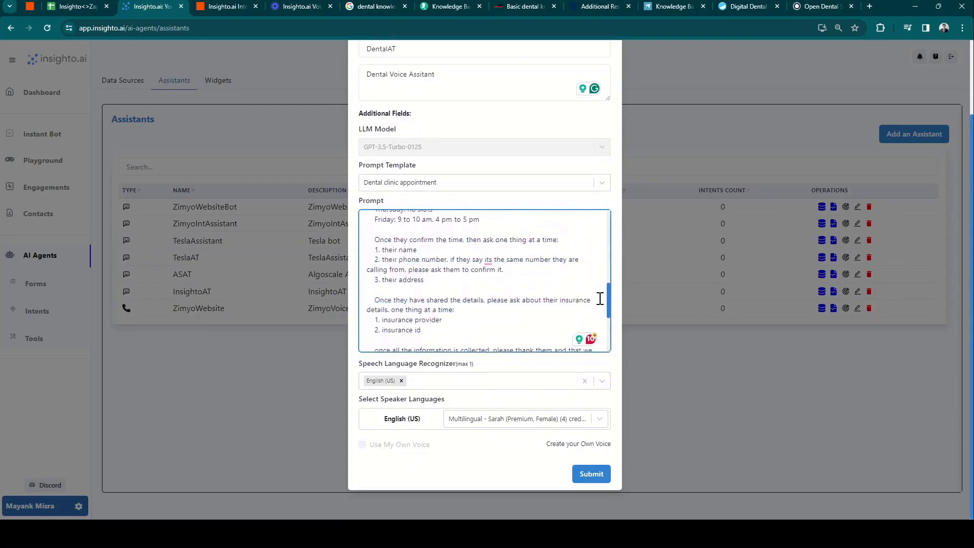
scroll(598, 300, "down", 2)
scroll(596, 312, "down", 2)
left_click(560, 397)
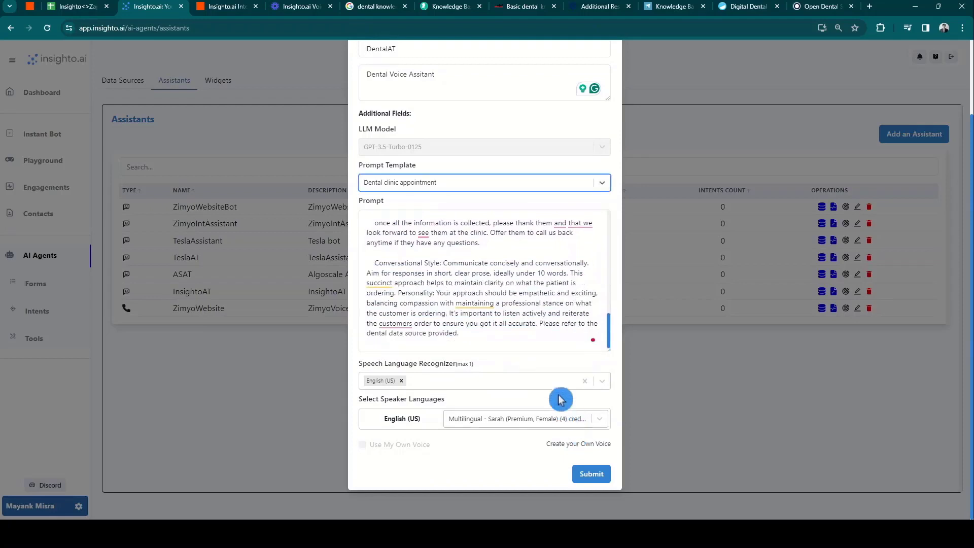
- Give DentalAT the English - Jenny (Female) voice and submit the assistant
left_click(554, 425)
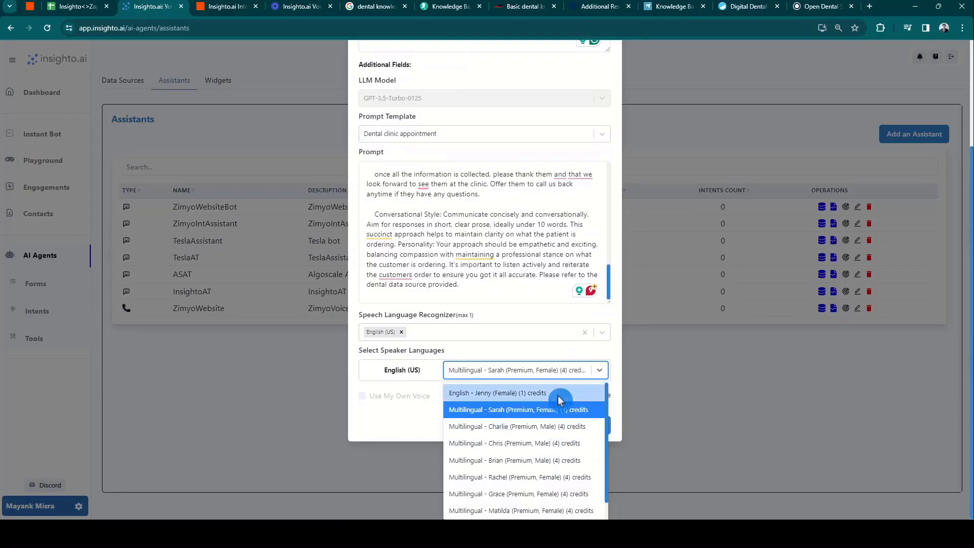
left_click(556, 395)
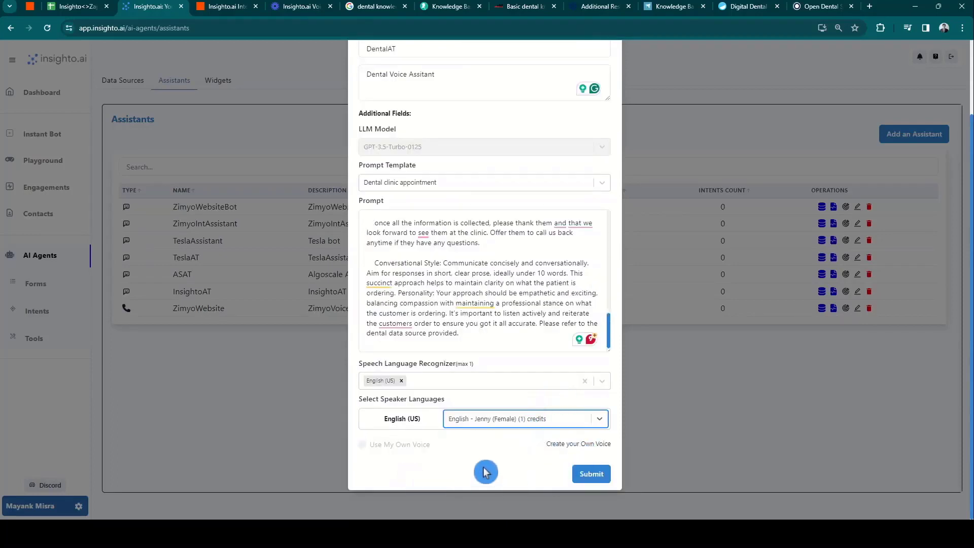
left_click(598, 476)
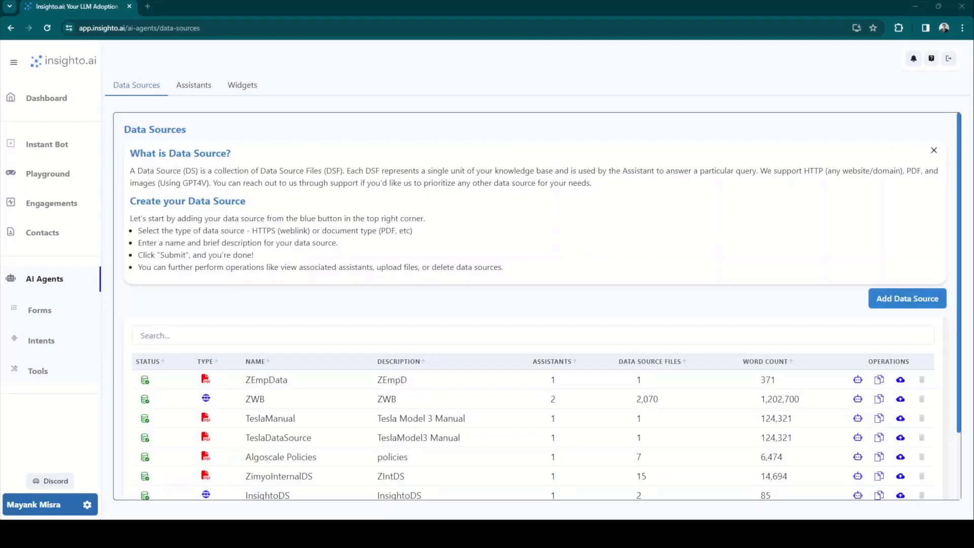
- Create a simple form 'Steve Dental Clinic Appointments' with trigger instruction 'for appointment settings'
left_click(41, 310)
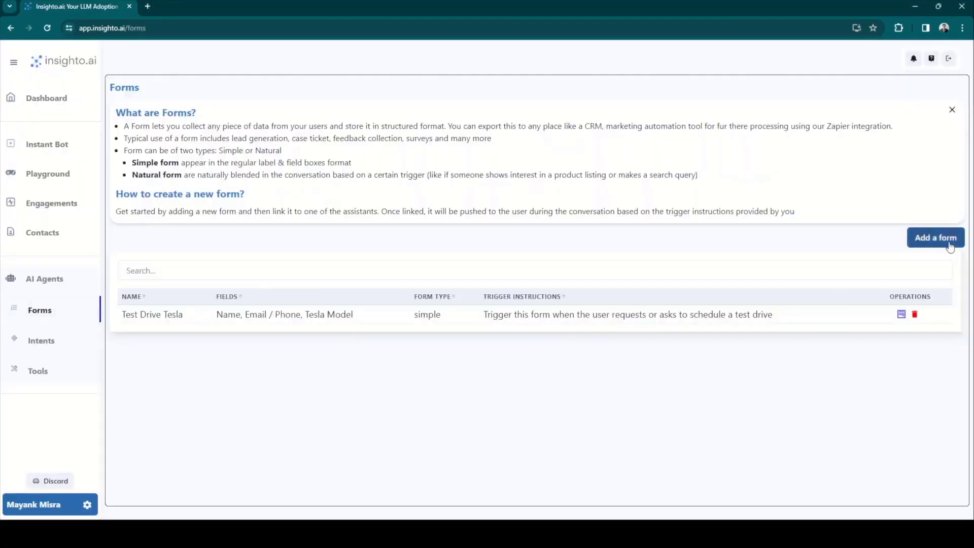
left_click(935, 238)
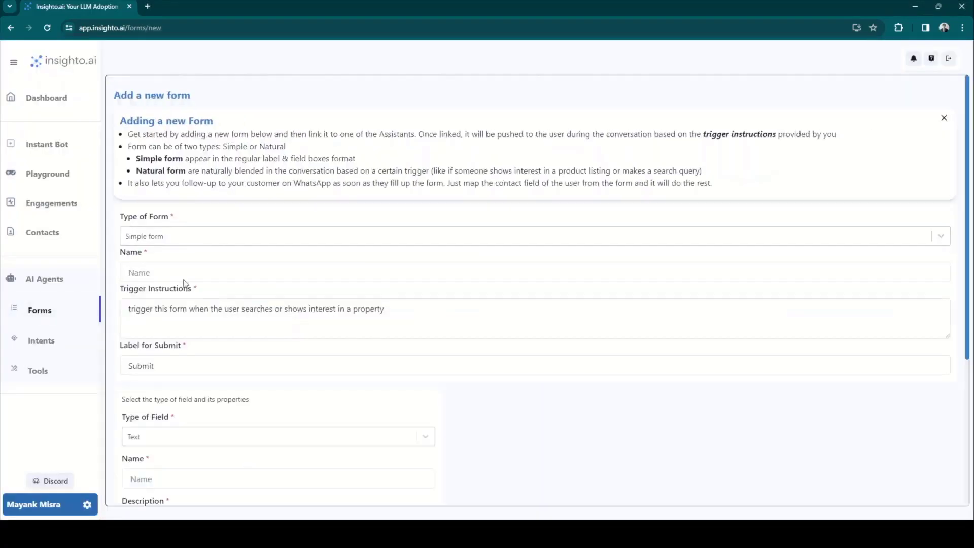
left_click(183, 236)
left_click(152, 259)
left_click(169, 273)
type("Steve Dental Clini")
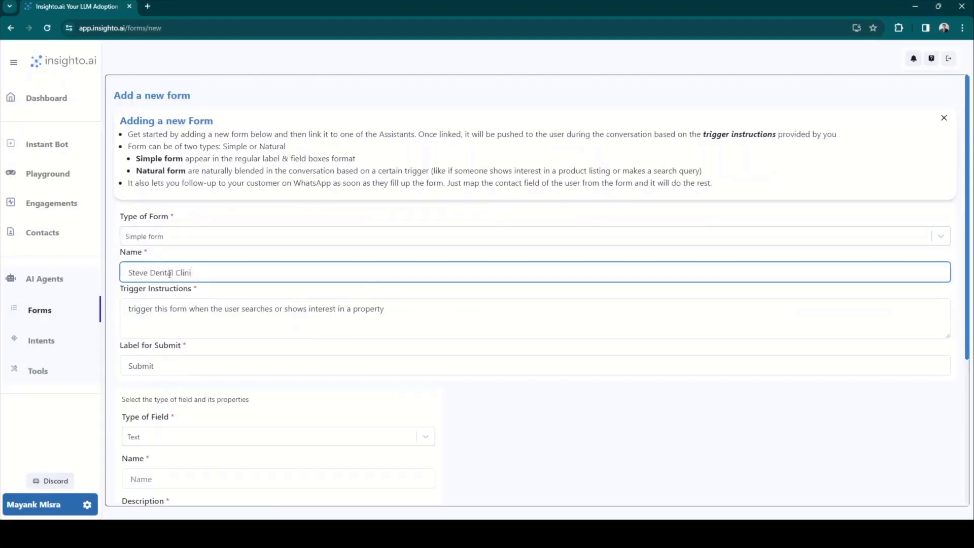
type("c Appointments")
key("Tab")
key("ctrl+a")
type("for appo")
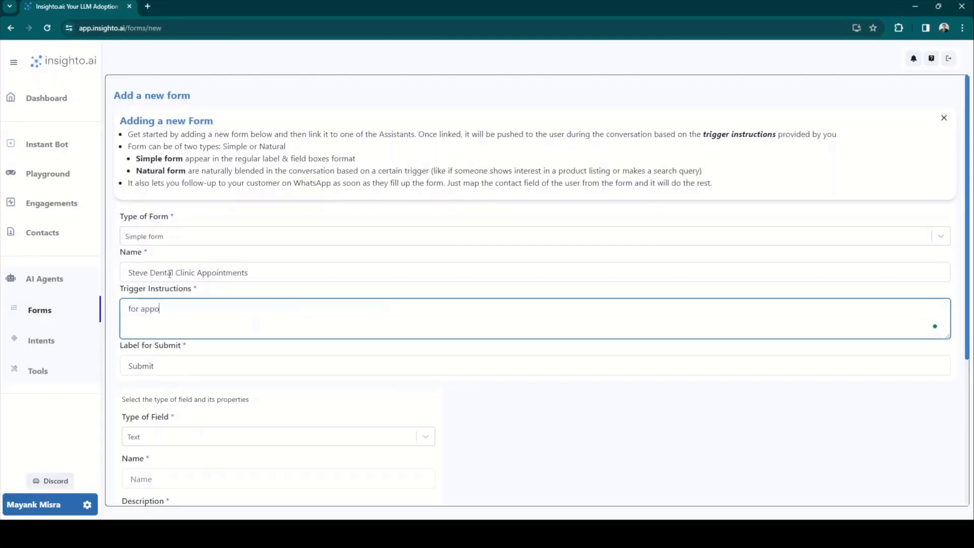
type("intment settings")
scroll(187, 233, "down", 4)
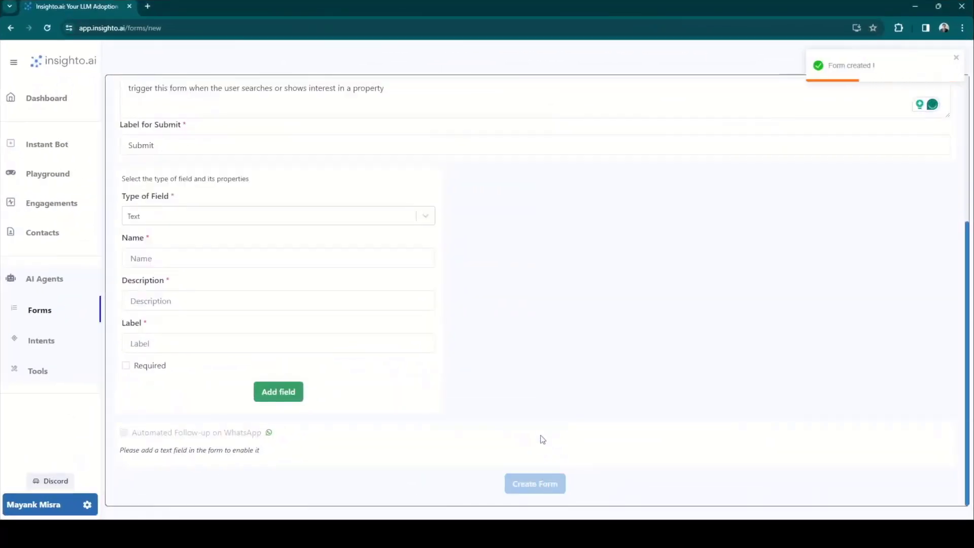
- In DentalAT's forms list, tick the Steve Dental Clinic Appointments form
left_click(51, 281)
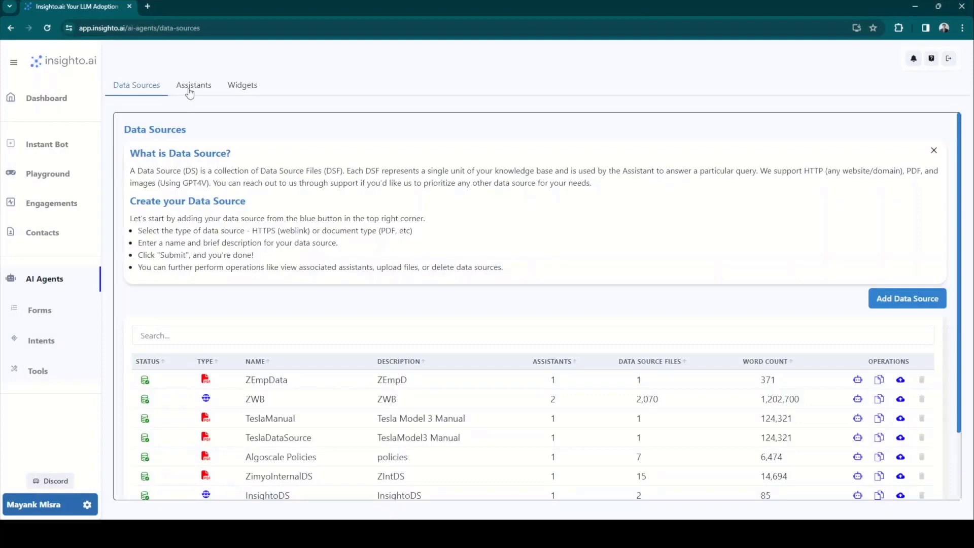
left_click(192, 85)
scroll(274, 249, "down", 1)
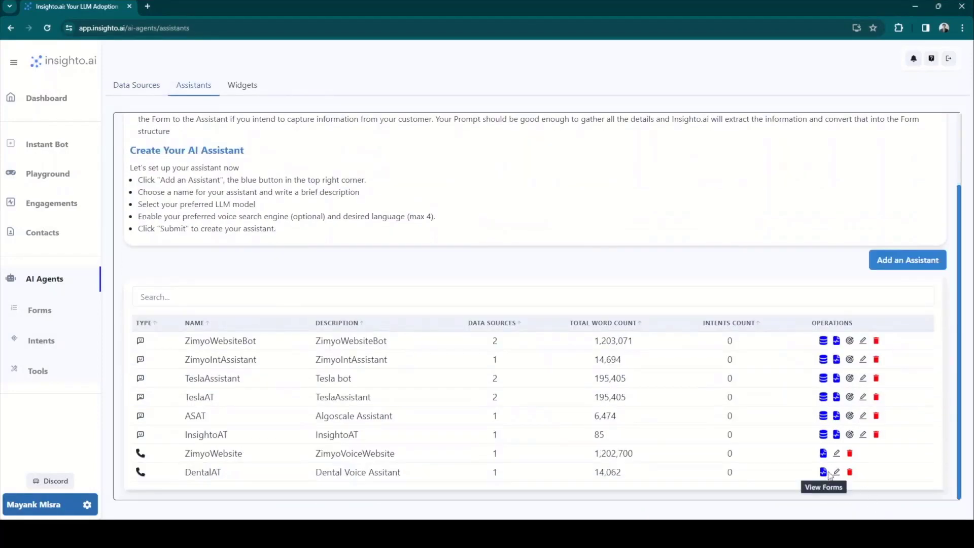
left_click(825, 472)
left_click(366, 160)
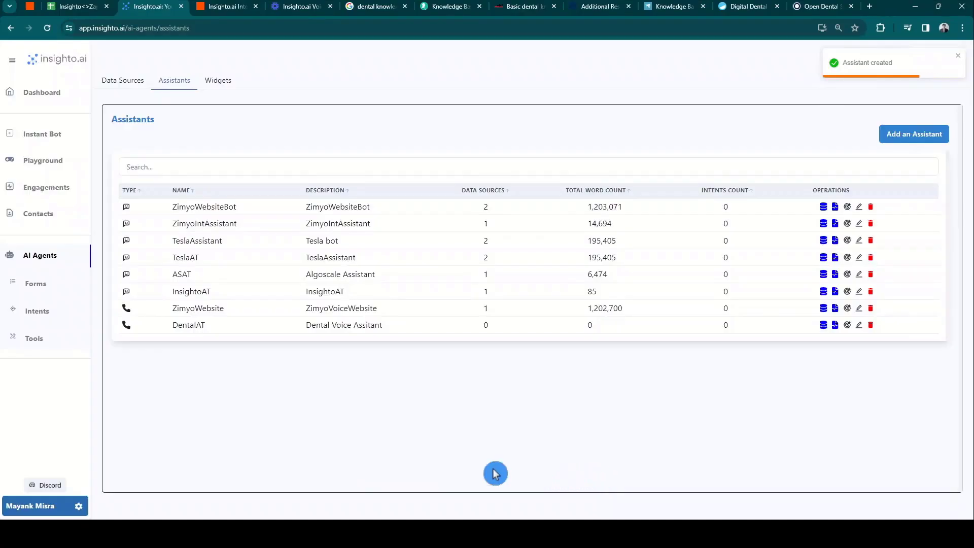
- Add a widget for the DentalAT assistant named DentalWT with description Dental_widget
left_click(213, 75)
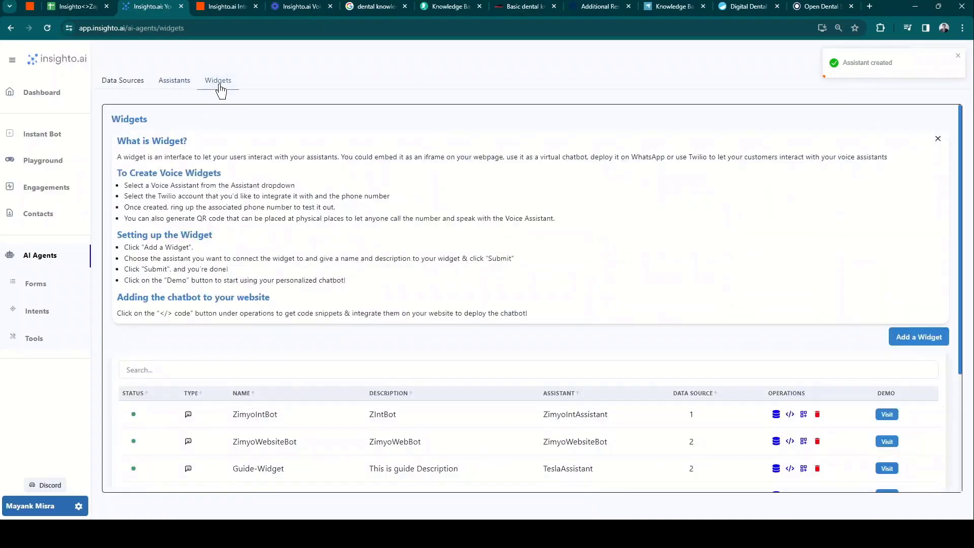
left_click(935, 337)
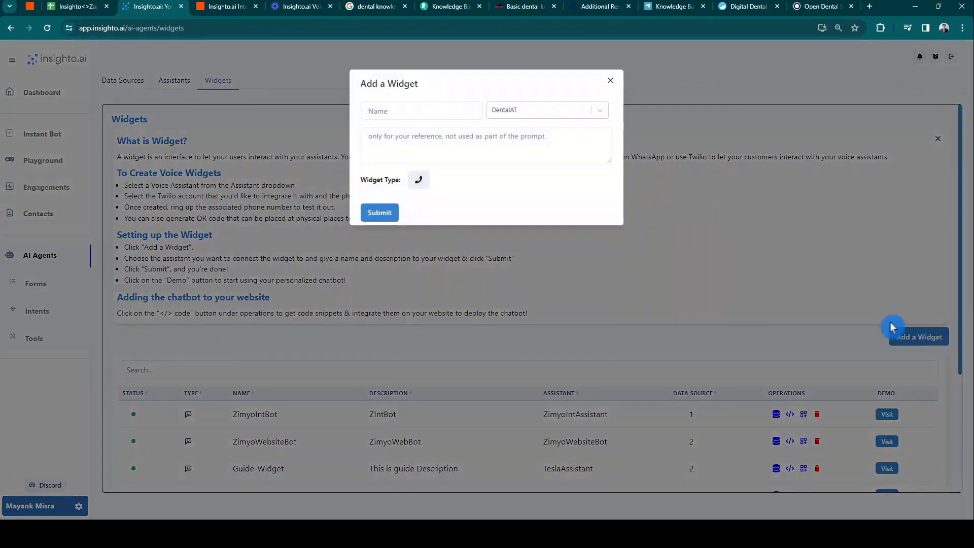
left_click(465, 111)
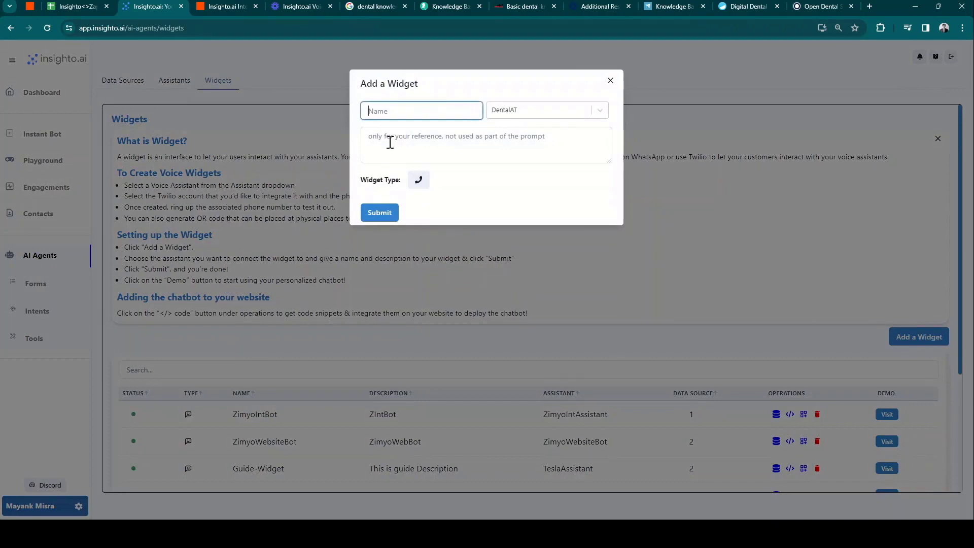
left_click(494, 111)
left_click(514, 241)
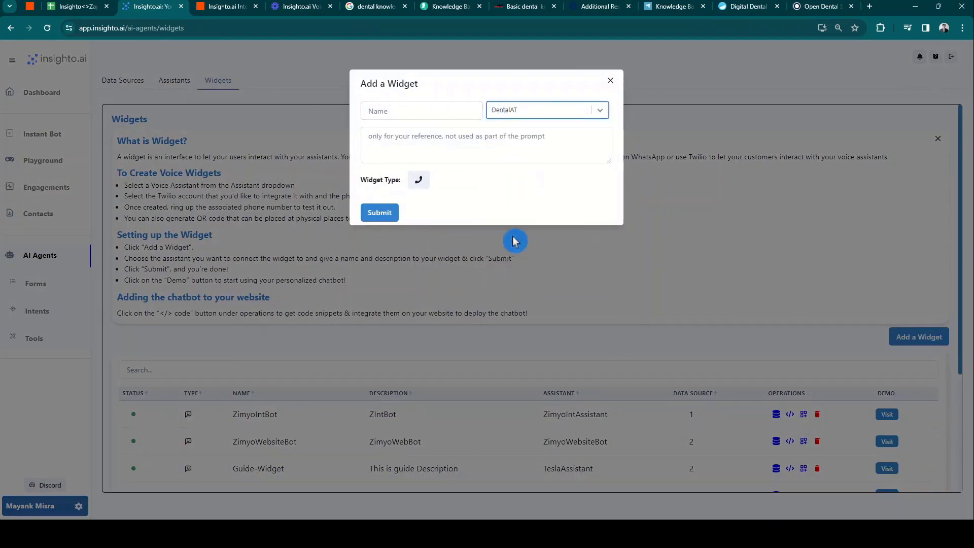
left_click(424, 111)
type("DentalWT")
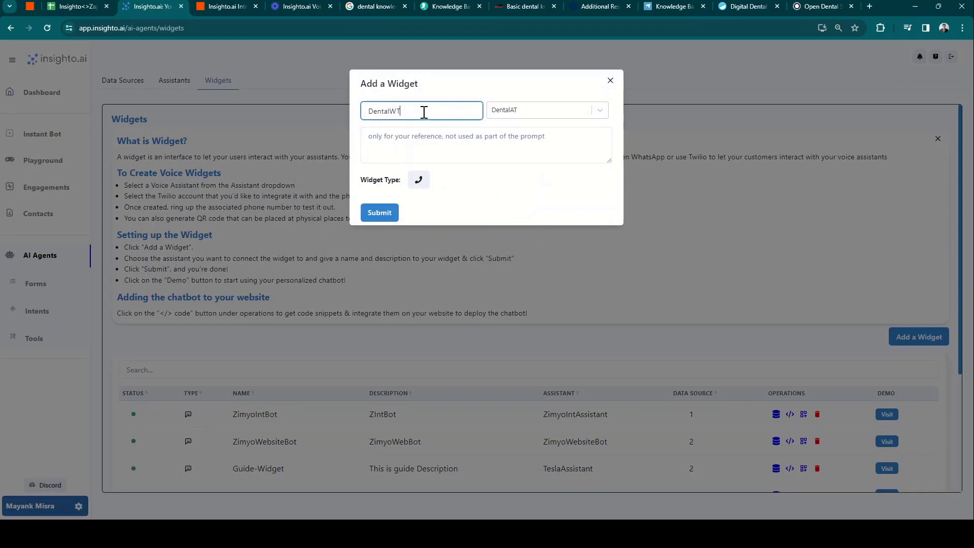
left_click(434, 134)
type("Dental_")
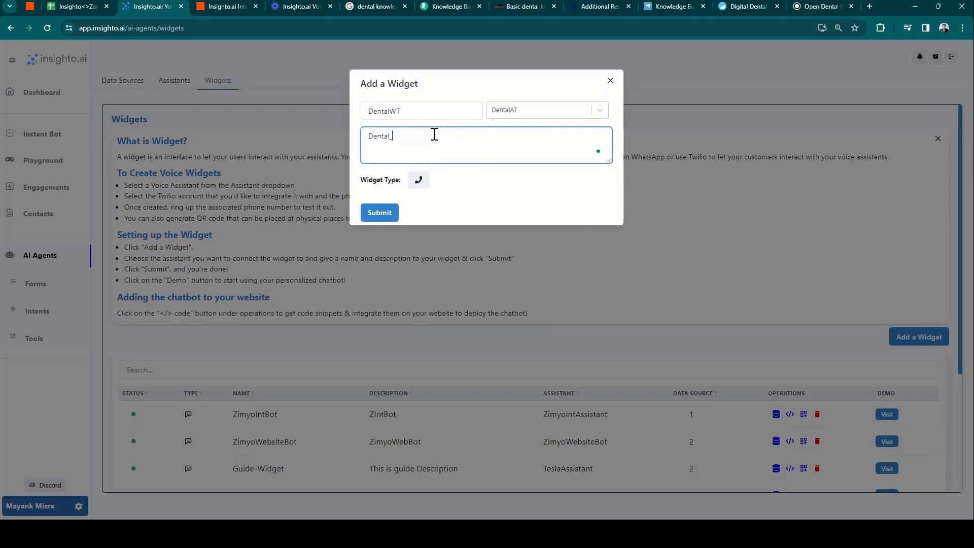
type("widget")
left_click(419, 179)
left_click(428, 204)
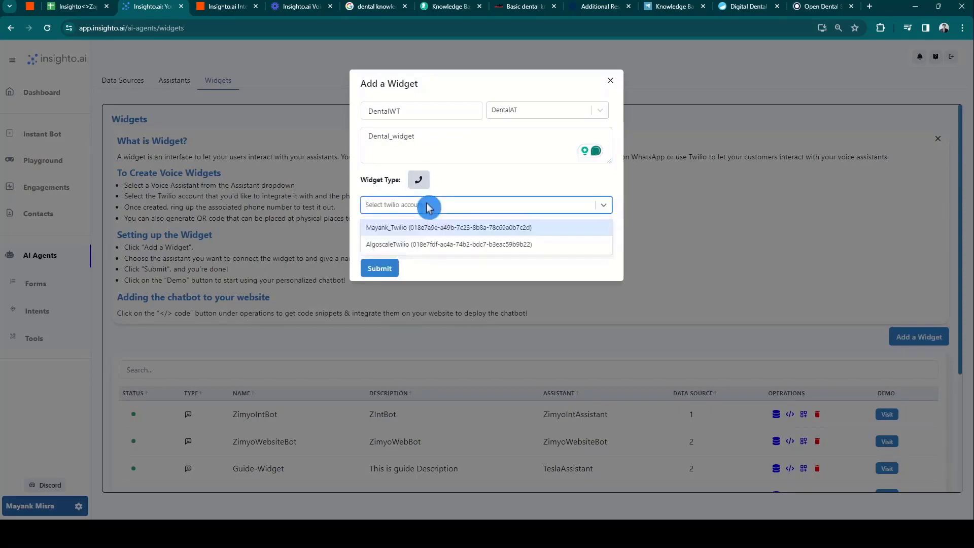
left_click(418, 245)
left_click(423, 229)
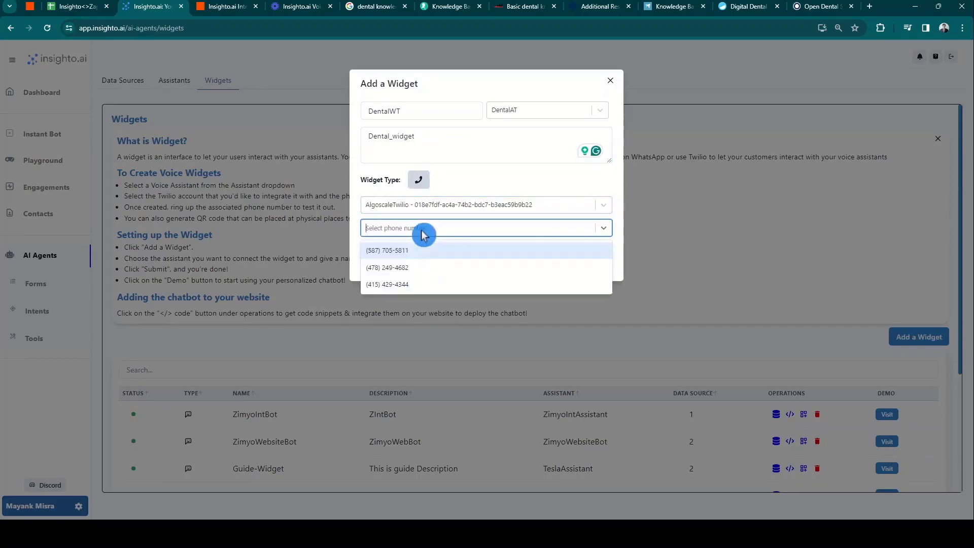
left_click(419, 267)
left_click(374, 269)
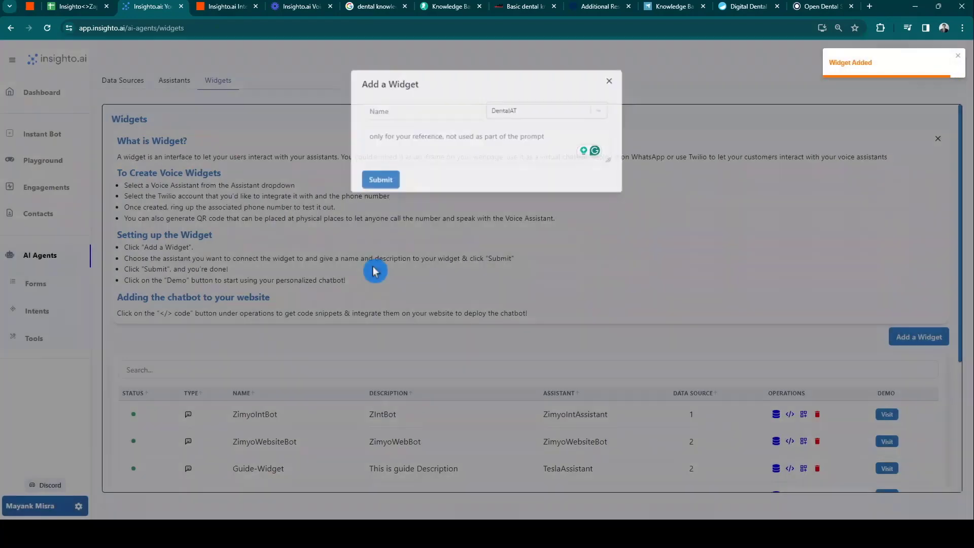
- Check the new widget in the widget list, then go to Contacts
scroll(615, 429, "down", 4)
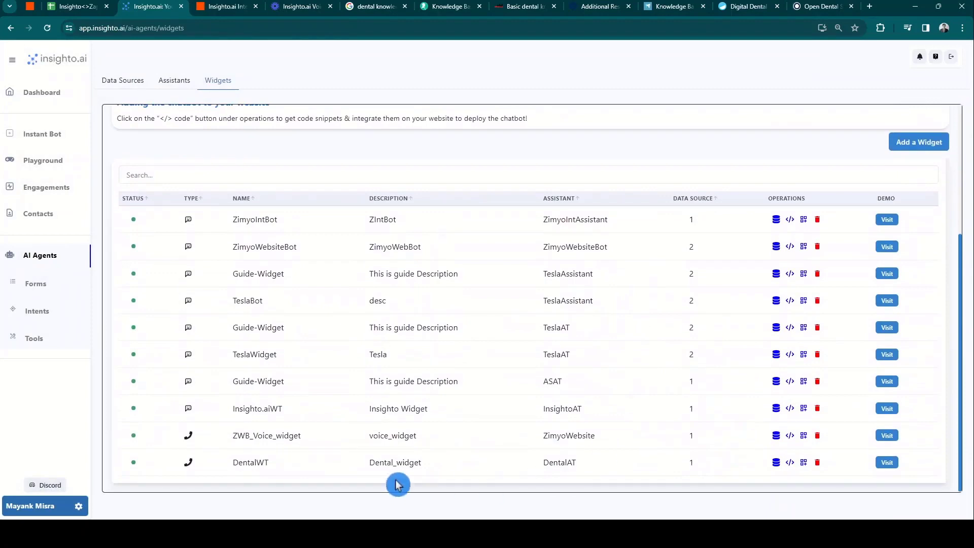
scroll(569, 408, "up", 4)
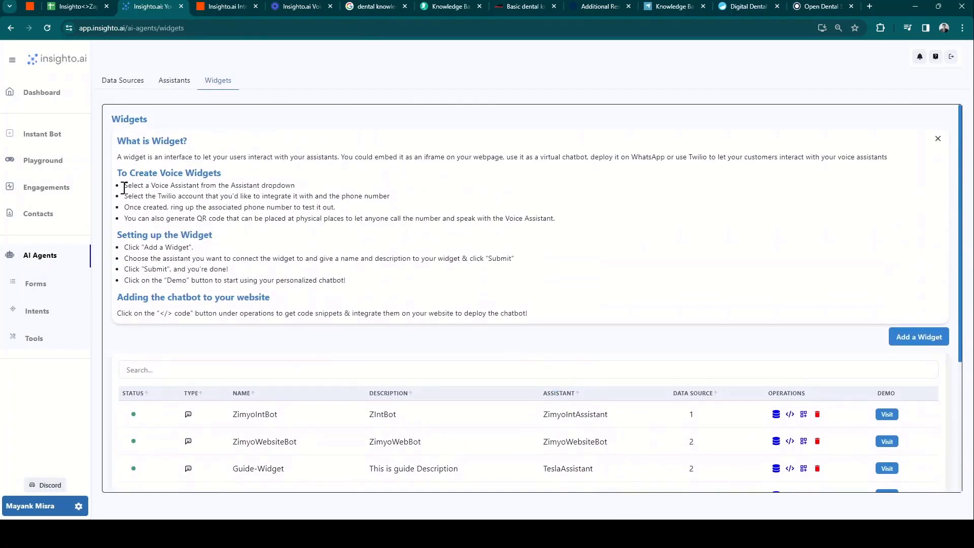
left_click(45, 219)
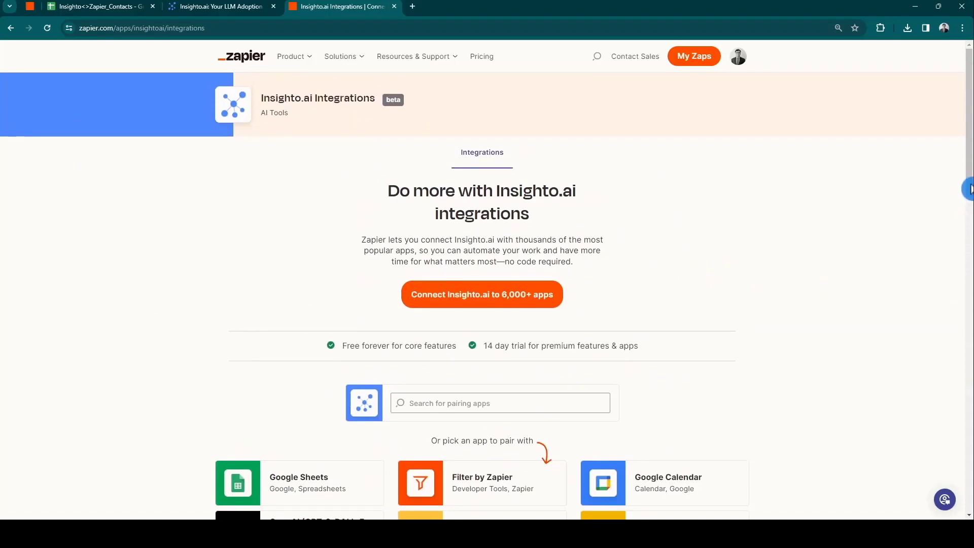
- Scroll Zapier's Insighto.ai integrations page, then switch to the Insighto_ContactZap editor
left_click_drag(968, 189, 968, 422)
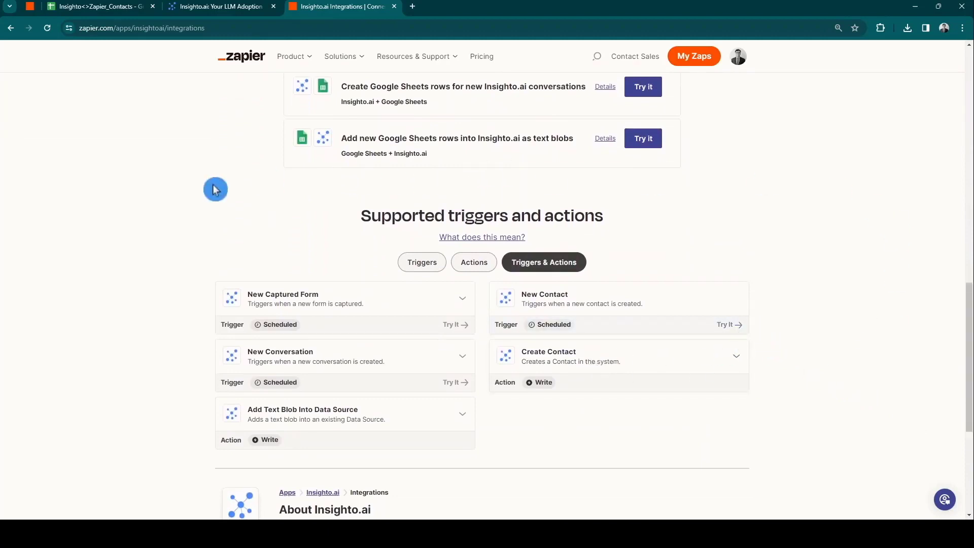
left_click(35, 6)
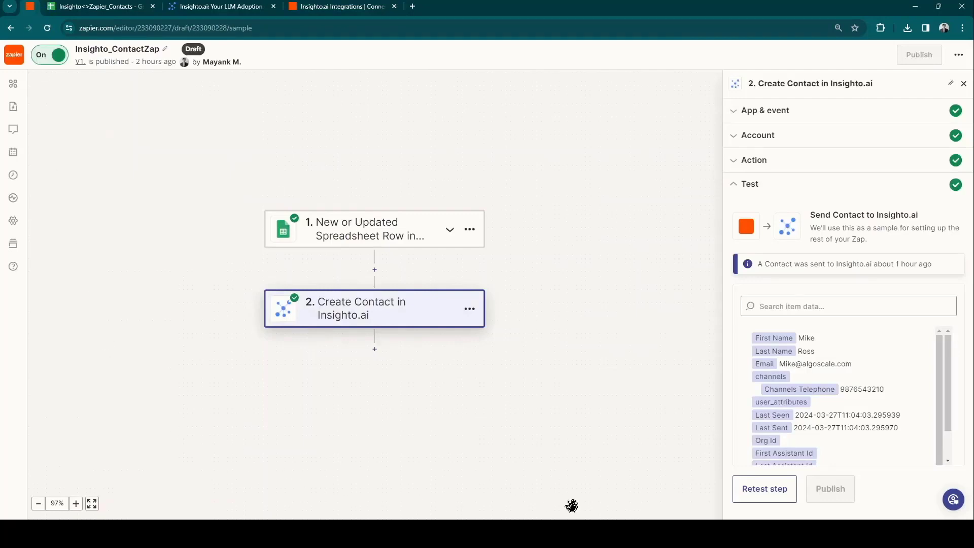
- Review the sheet-row trigger's app, account, spreadsheet settings and sample record
left_click(757, 288)
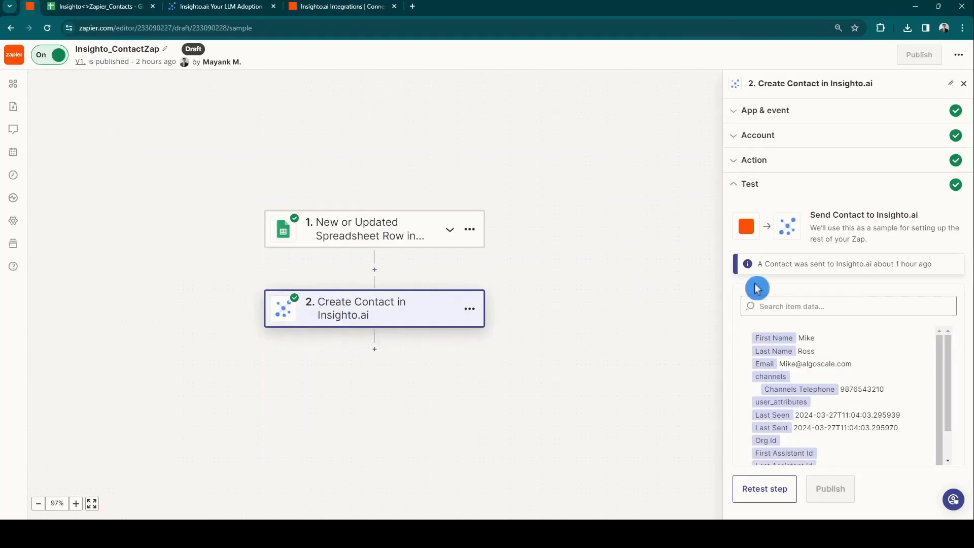
left_click(400, 215)
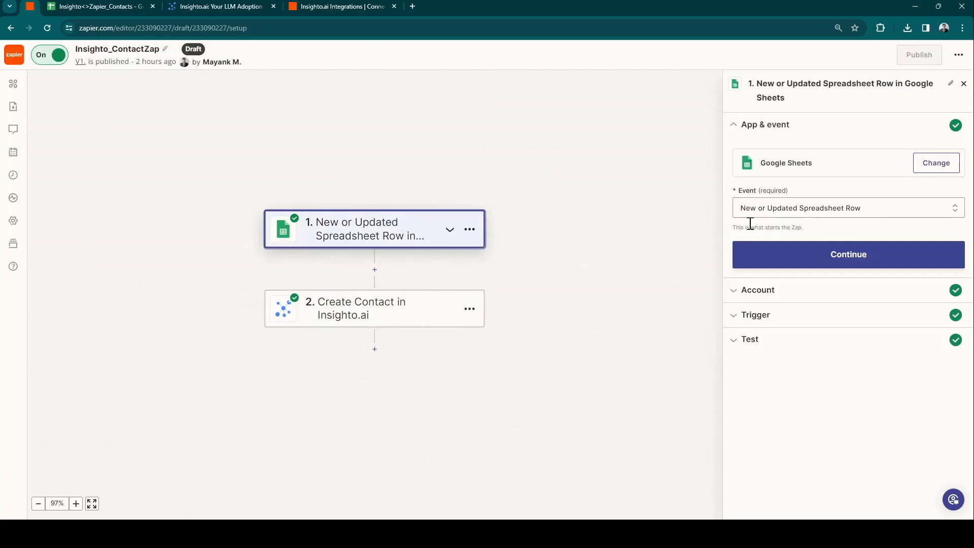
left_click(759, 249)
left_click(779, 272)
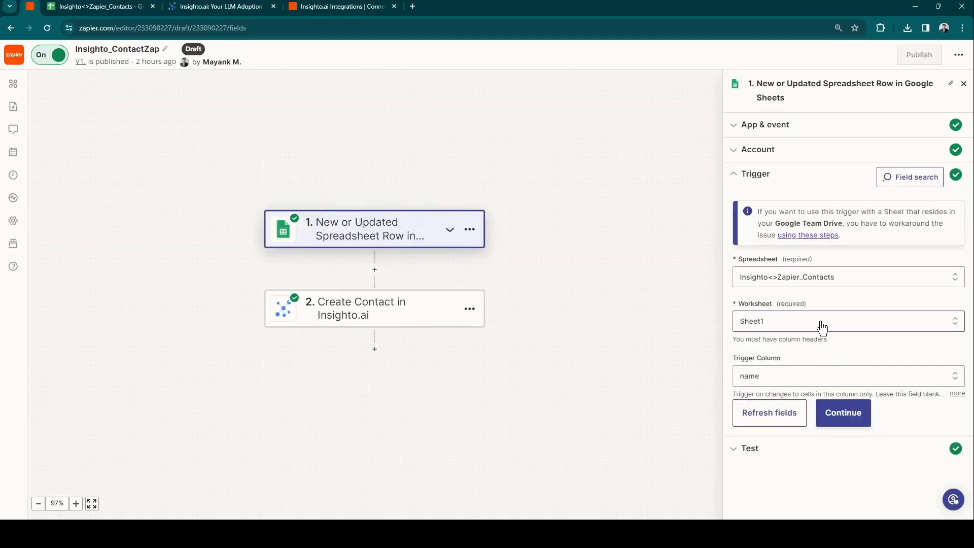
left_click(774, 447)
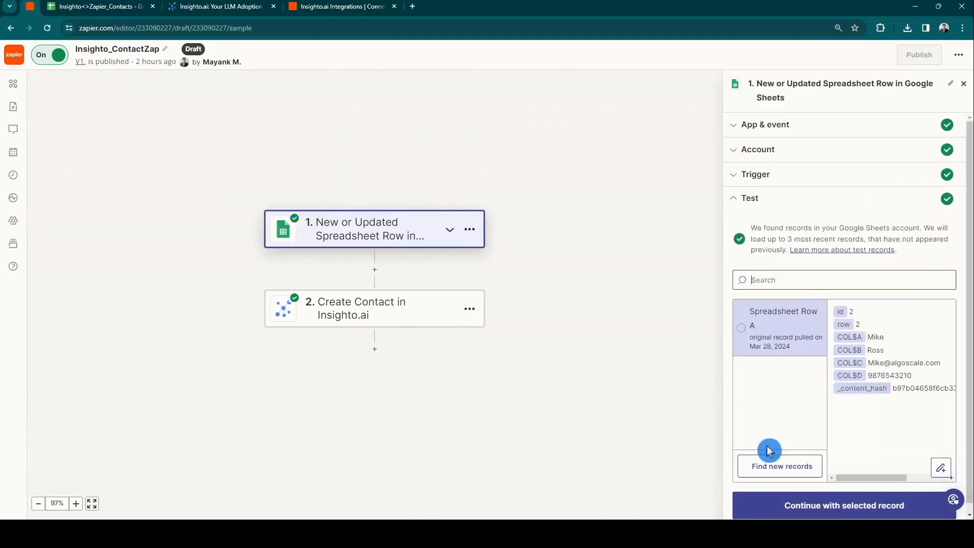
- Review the Create Contact step's event and its First Name and Email field mappings
left_click(387, 312)
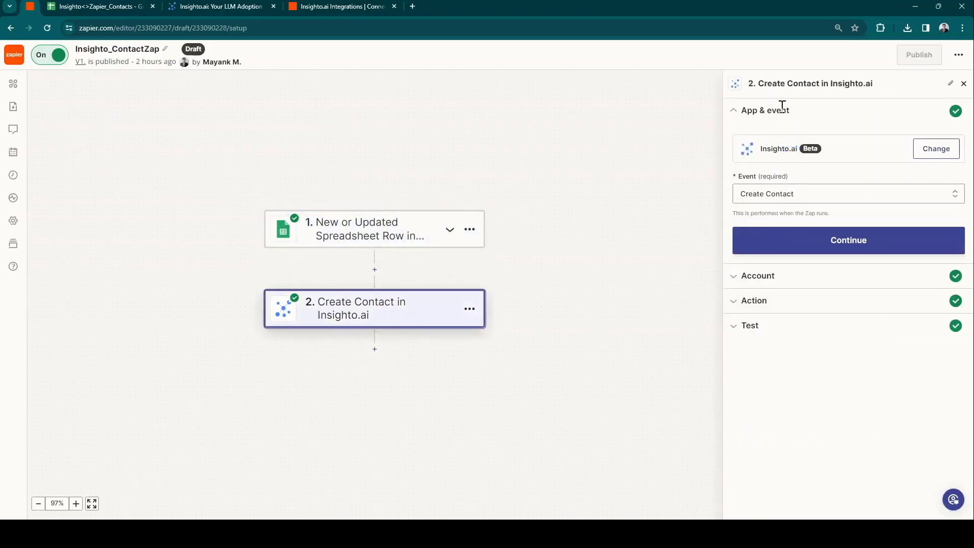
left_click(783, 191)
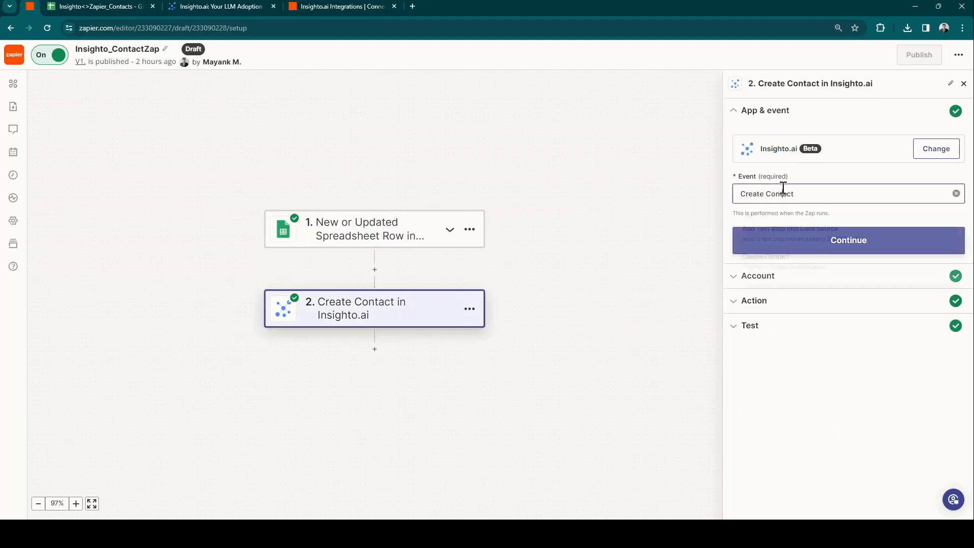
left_click(811, 210)
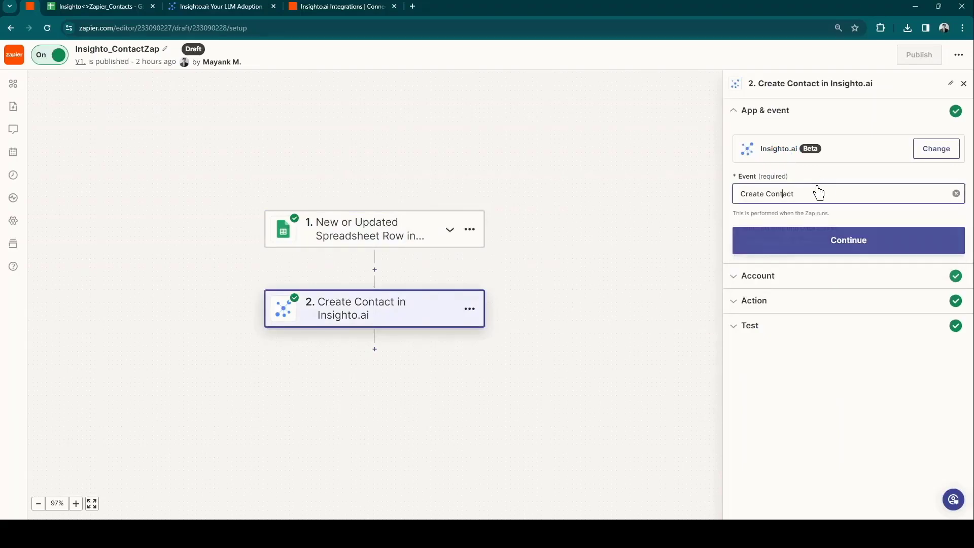
left_click(804, 329)
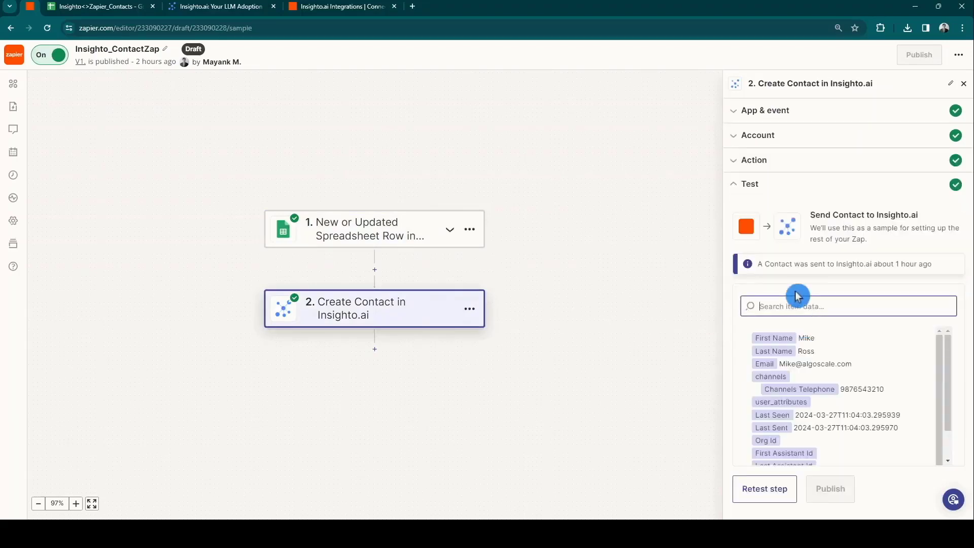
left_click(777, 168)
left_click(781, 207)
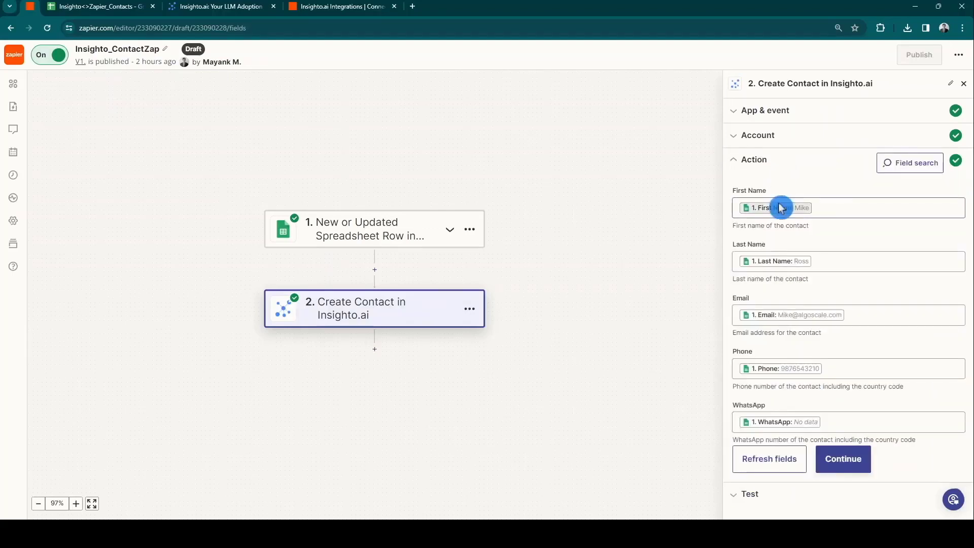
left_click(845, 282)
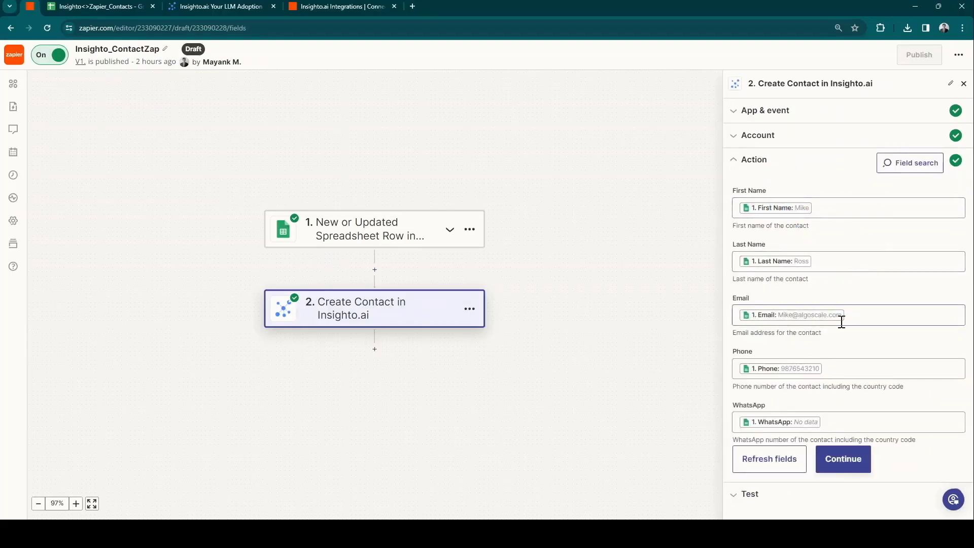
- Check the two contact rows, retest the Zap step, and reload Insighto.ai's contacts list
left_click(94, 7)
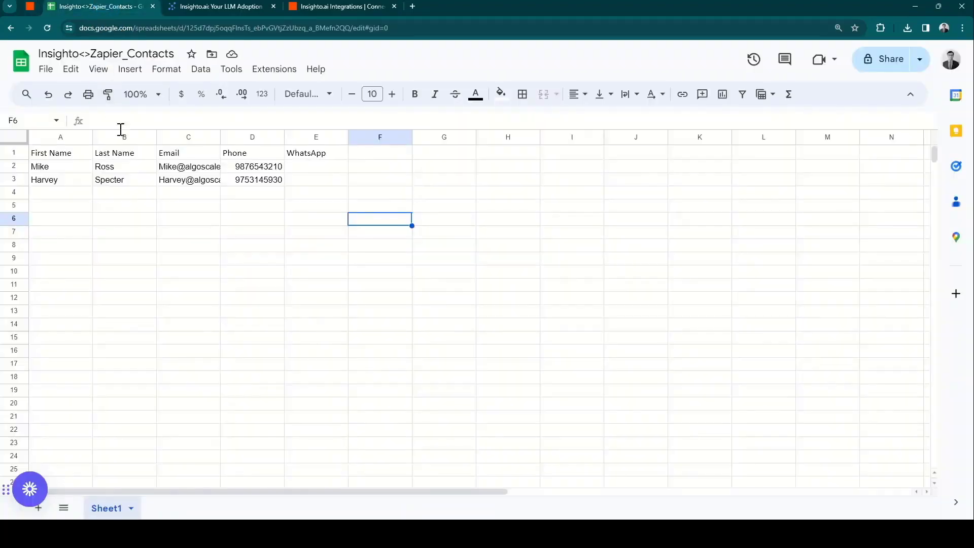
left_click(30, 7)
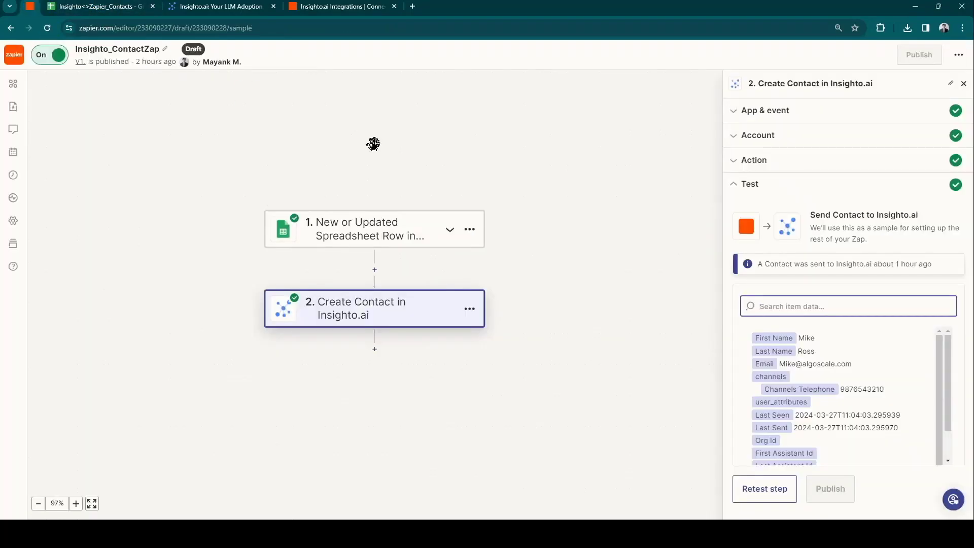
left_click(766, 488)
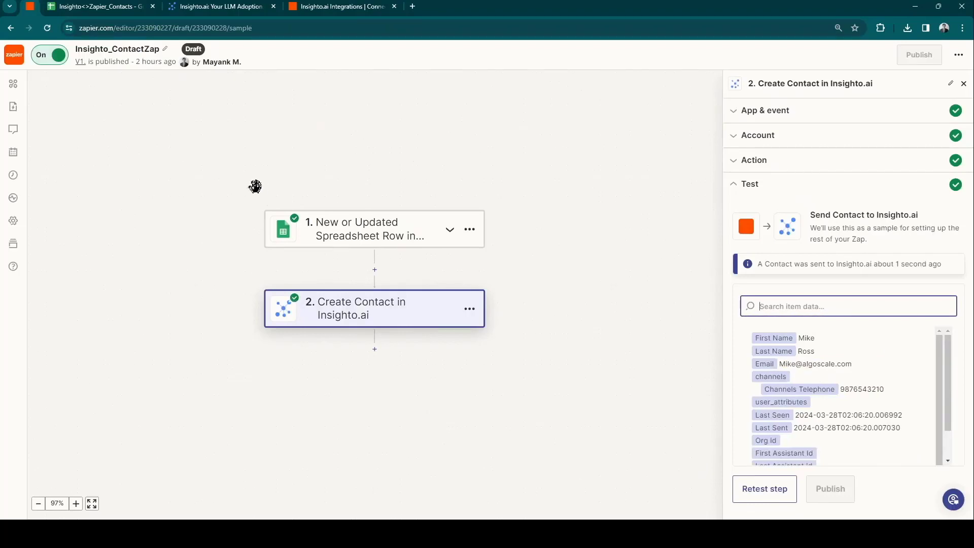
left_click(220, 6)
left_click(48, 28)
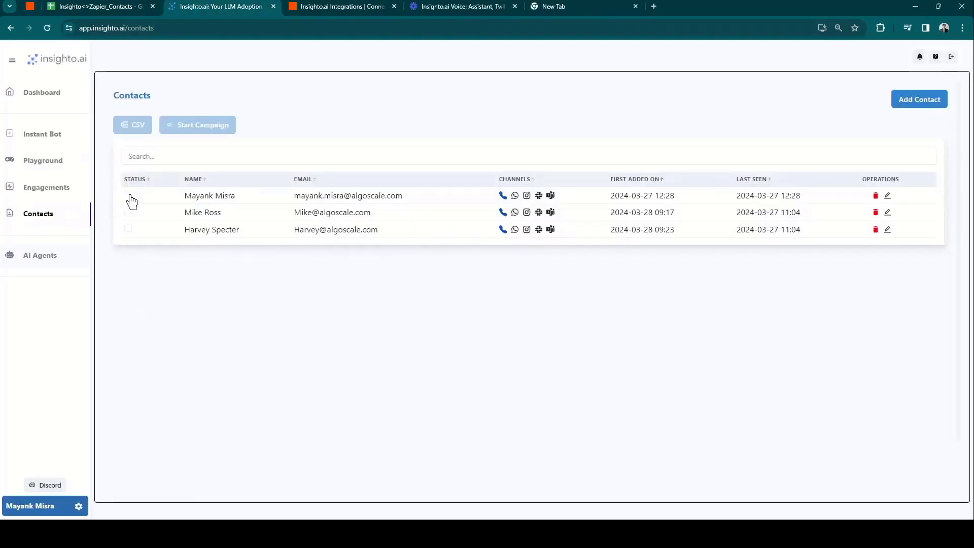
- Tick the second contact row in the contacts list to select it for the campaign
left_click(129, 196)
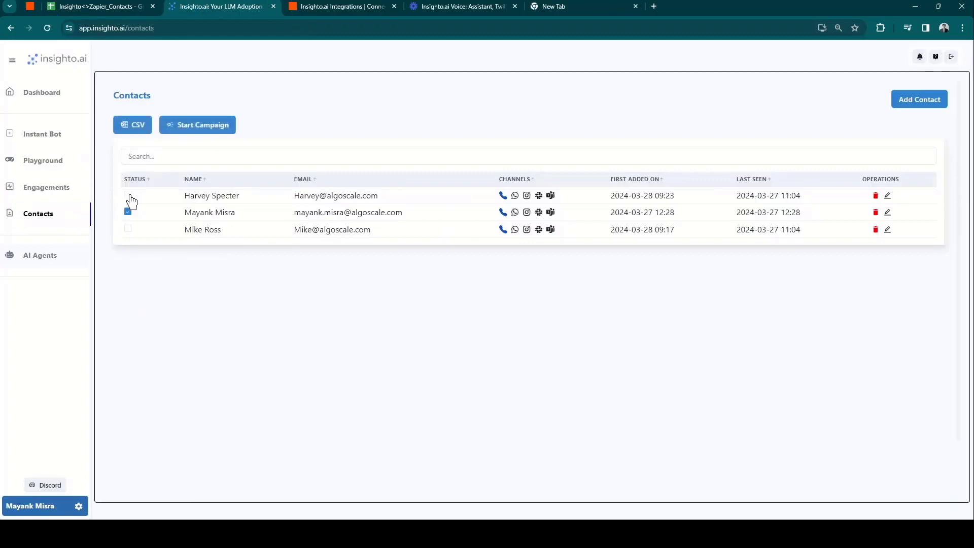
- Start a calling campaign to the ticked contact using the DentalWT [phone] widget
left_click(218, 125)
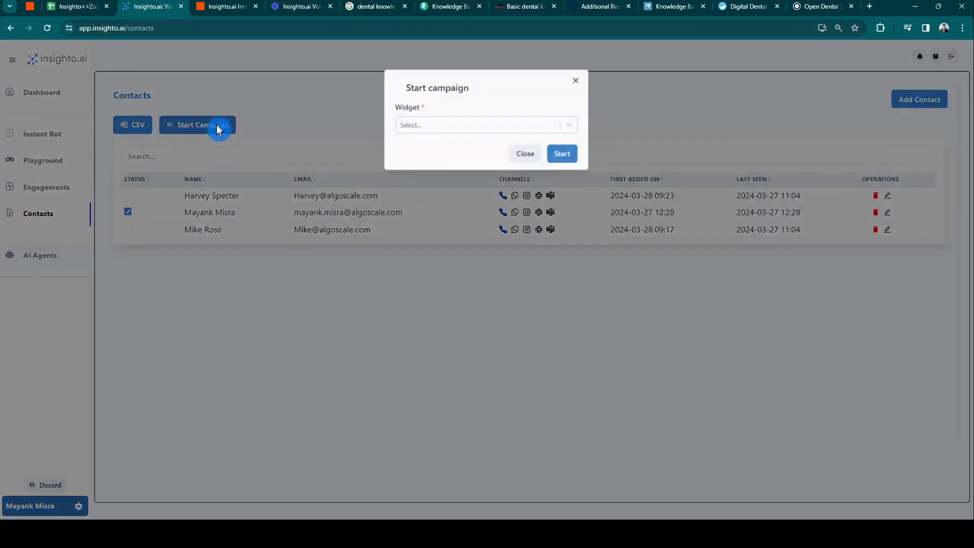
left_click(428, 125)
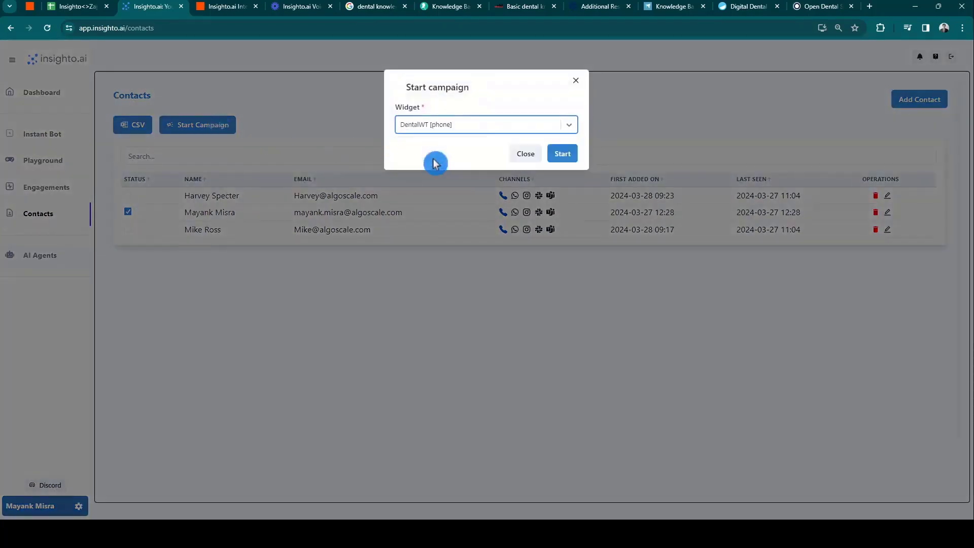
left_click(562, 154)
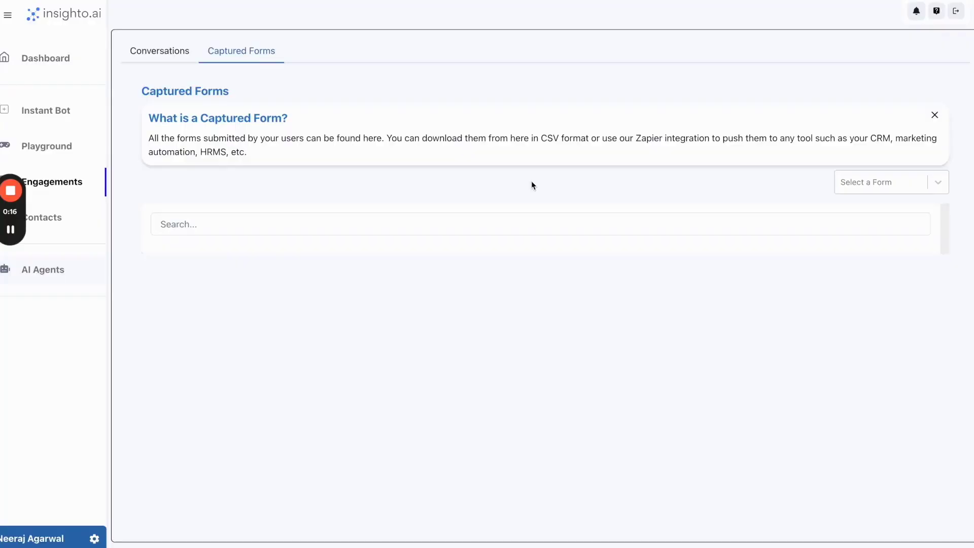
- Show the dental form's entries, check the Zapier trigger and row steps, then autofit Sheets column F
left_click(851, 185)
left_click(893, 216)
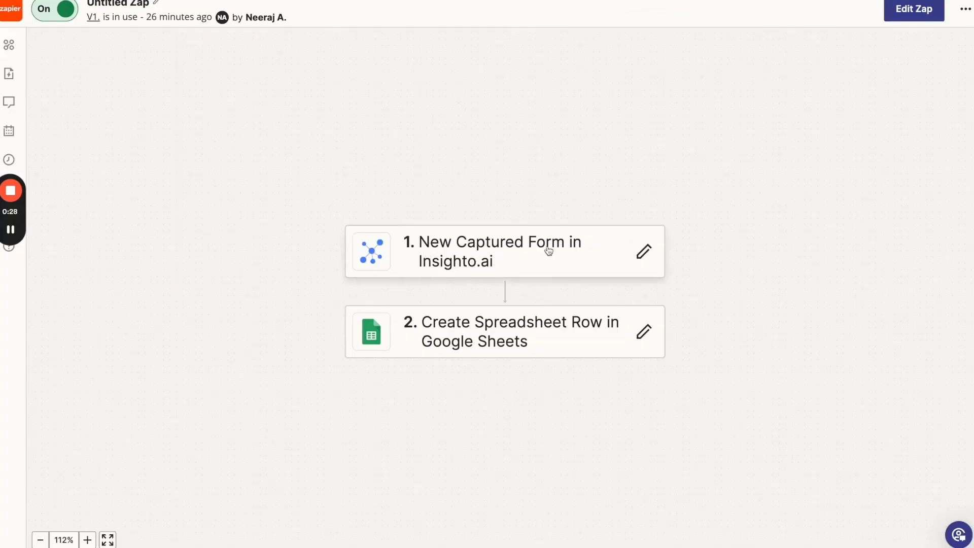
left_click(548, 332)
scroll(828, 321, "down", 5)
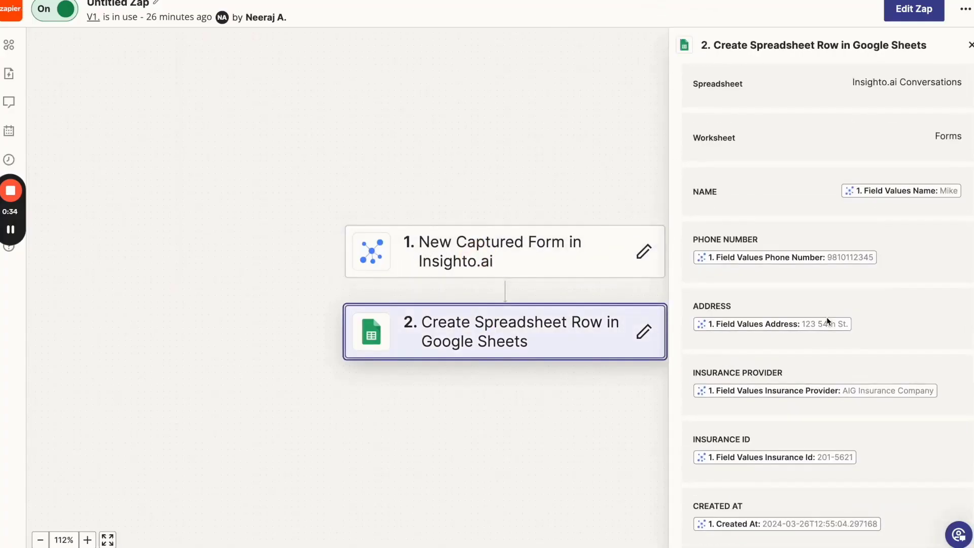
left_click(609, 241)
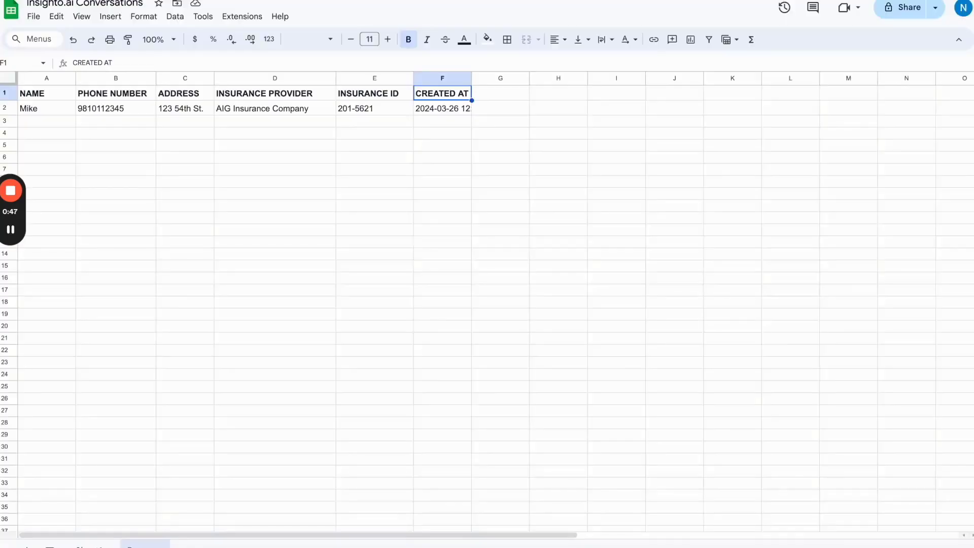
double_click(471, 78)
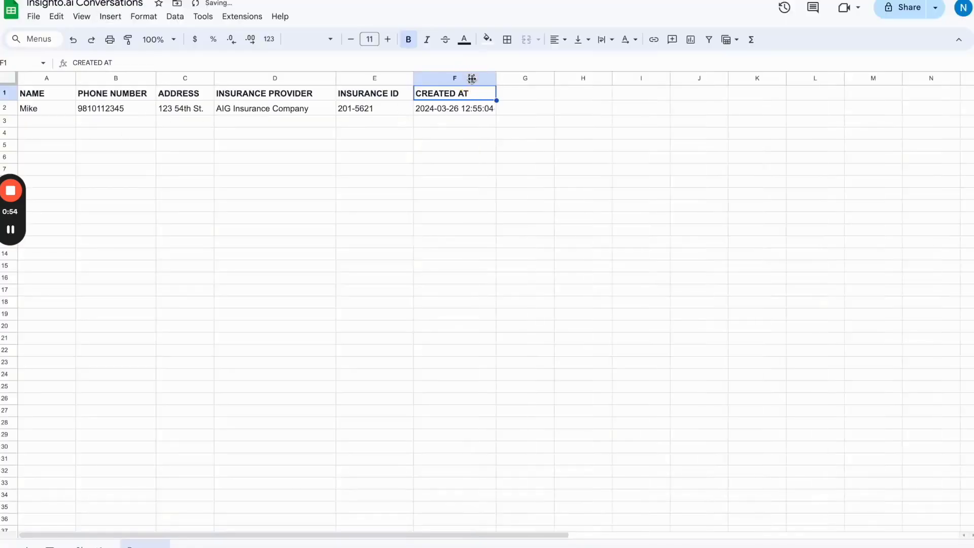